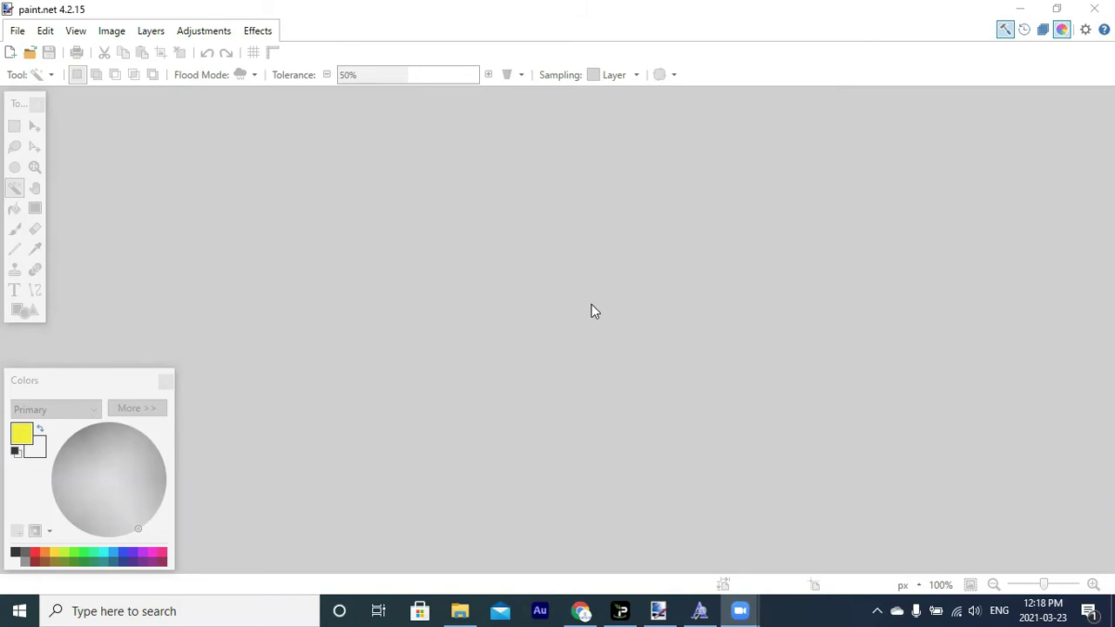
Step: Create a new blank white canvas 2200 pixels wide and 3000 pixels high
left_click(15, 33)
left_click(16, 31)
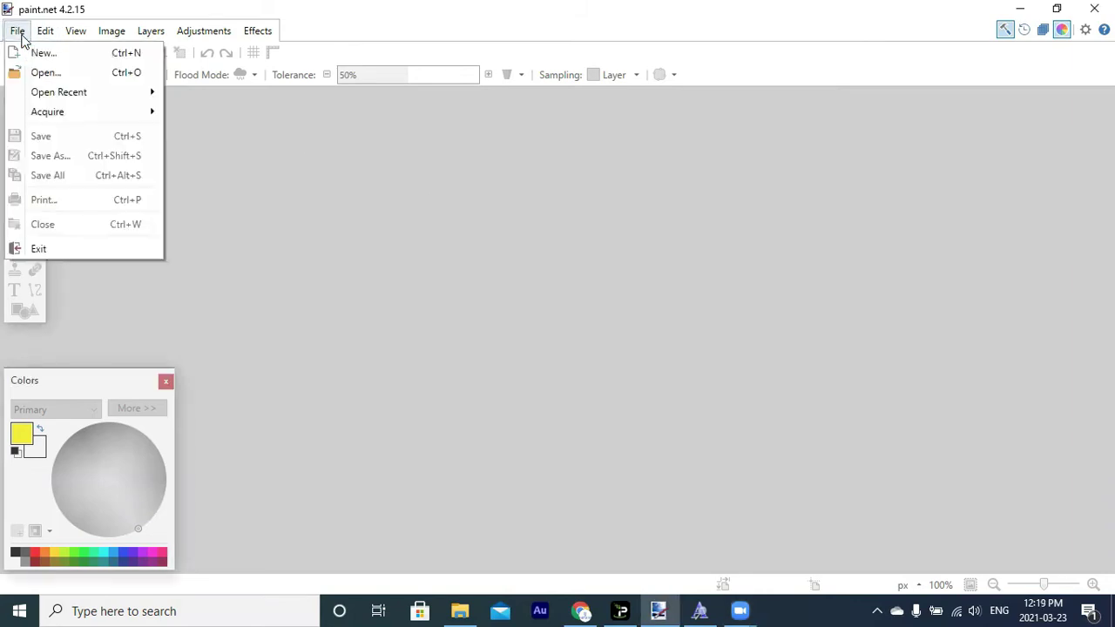
left_click(34, 54)
type("22")
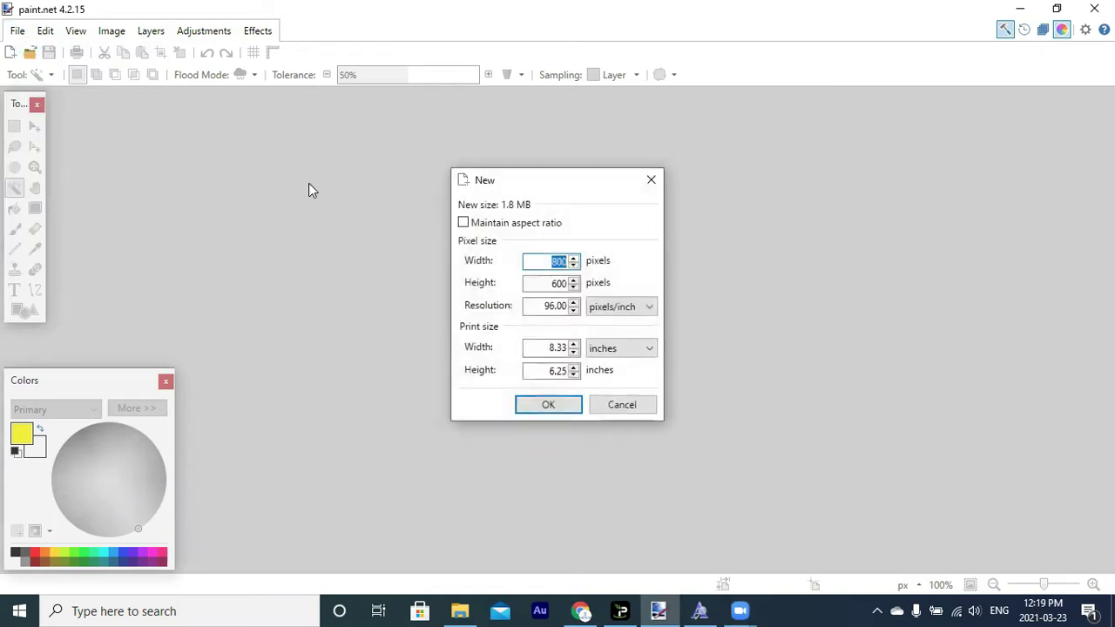
type("00")
key("Tab")
type("3000")
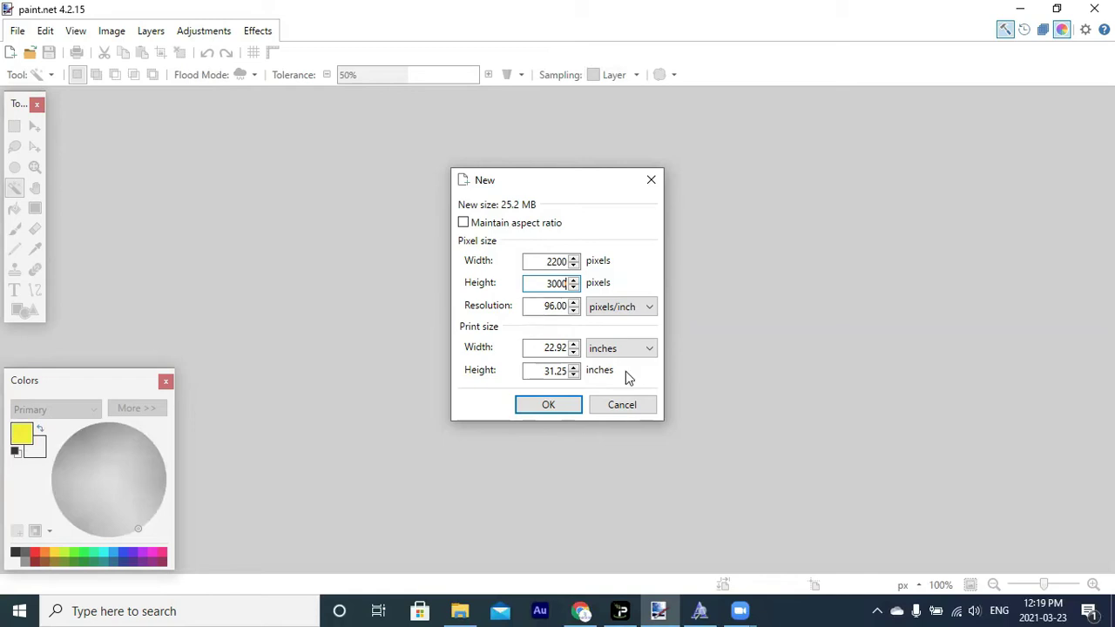
left_click(569, 407)
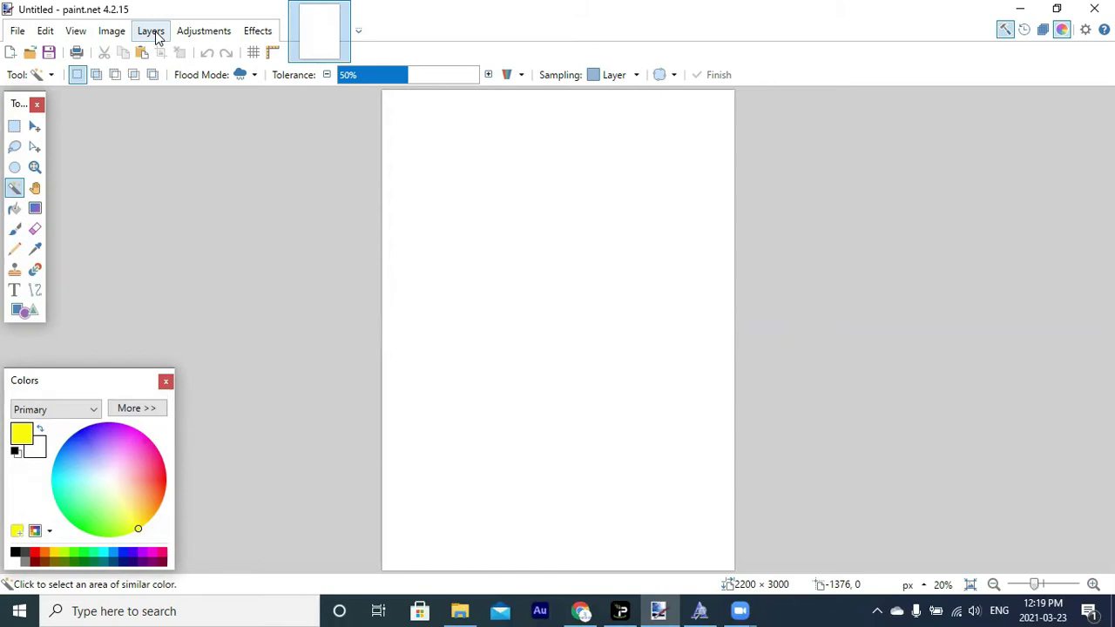
Step: Import Speed_Limit_45.png as a new layer
left_click(153, 31)
left_click(186, 139)
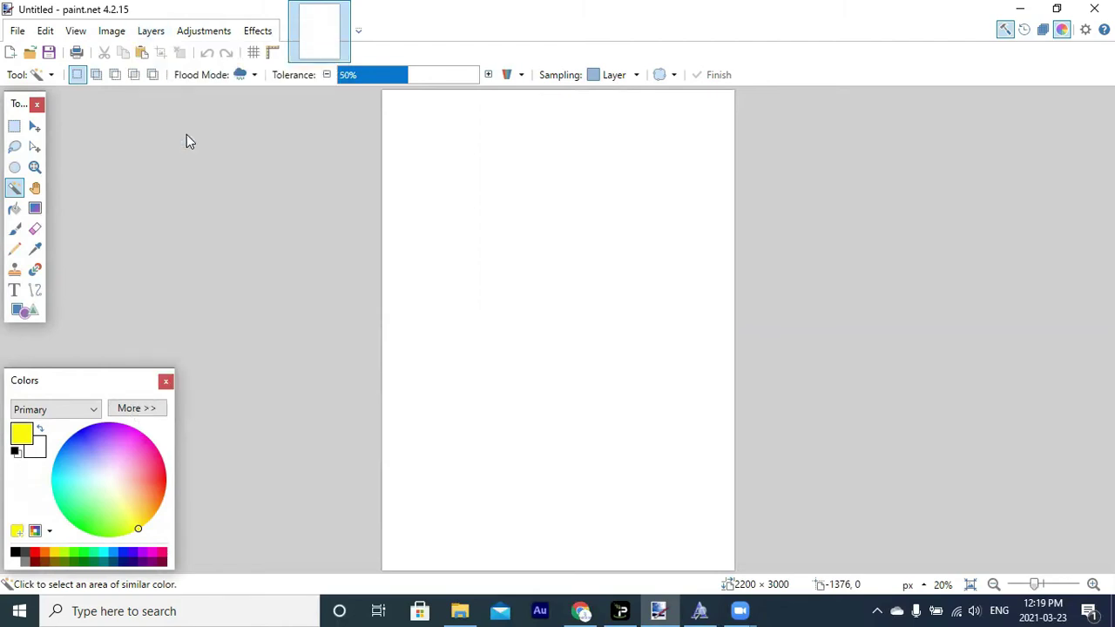
type("spp")
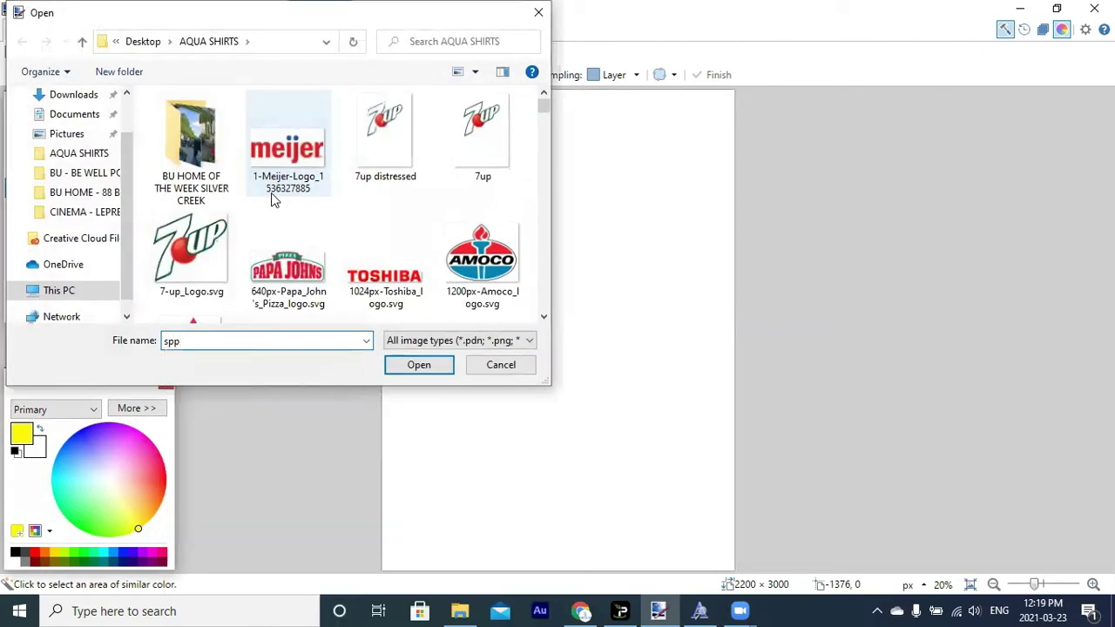
key("BackSpace")
type("e")
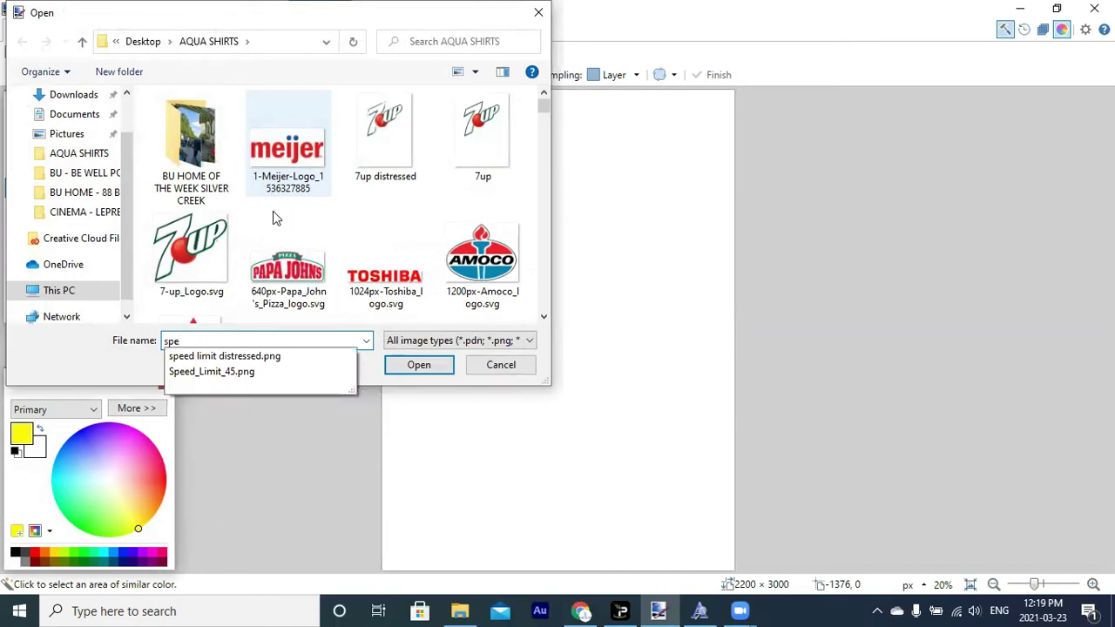
left_click(264, 373)
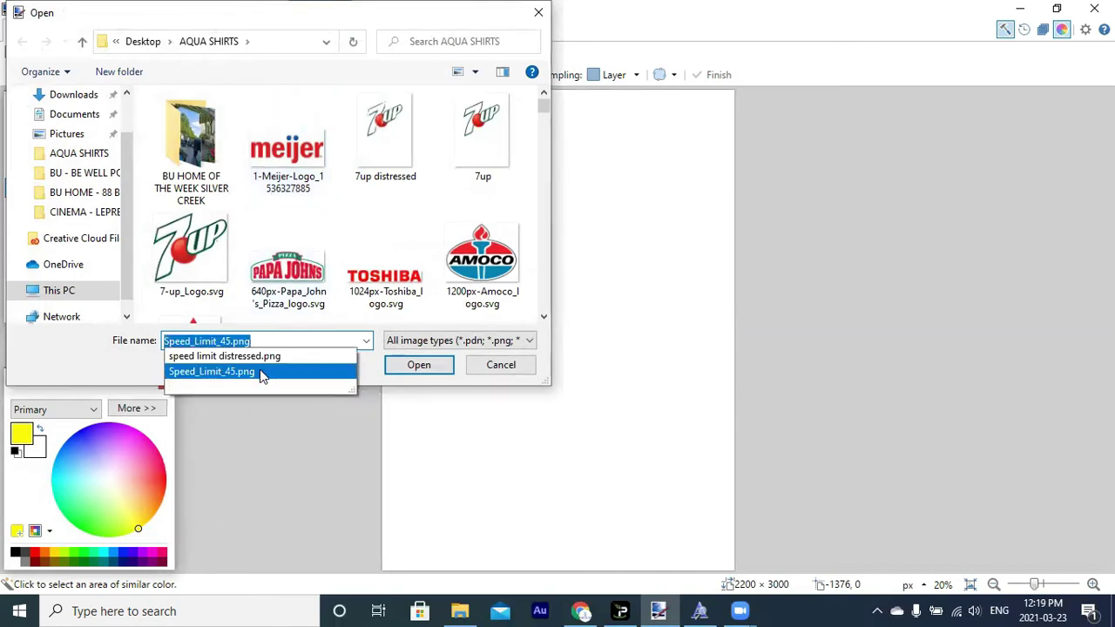
left_click(420, 371)
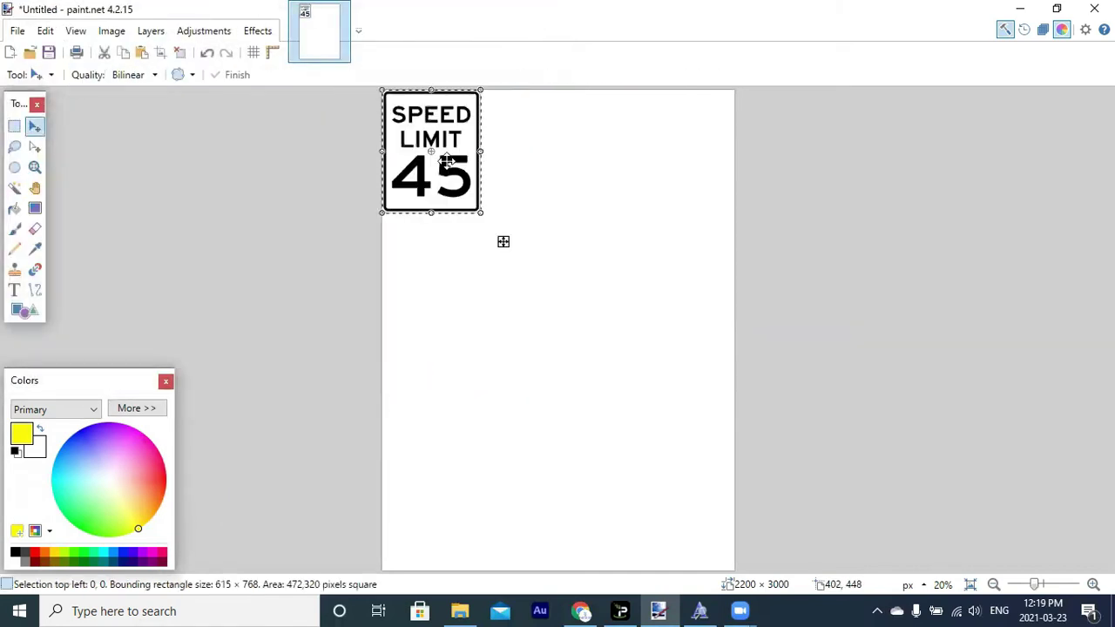
Step: Enlarge the sign to about 1134 × 1287 pixels and centre it on the canvas
left_click_drag(482, 218, 553, 287)
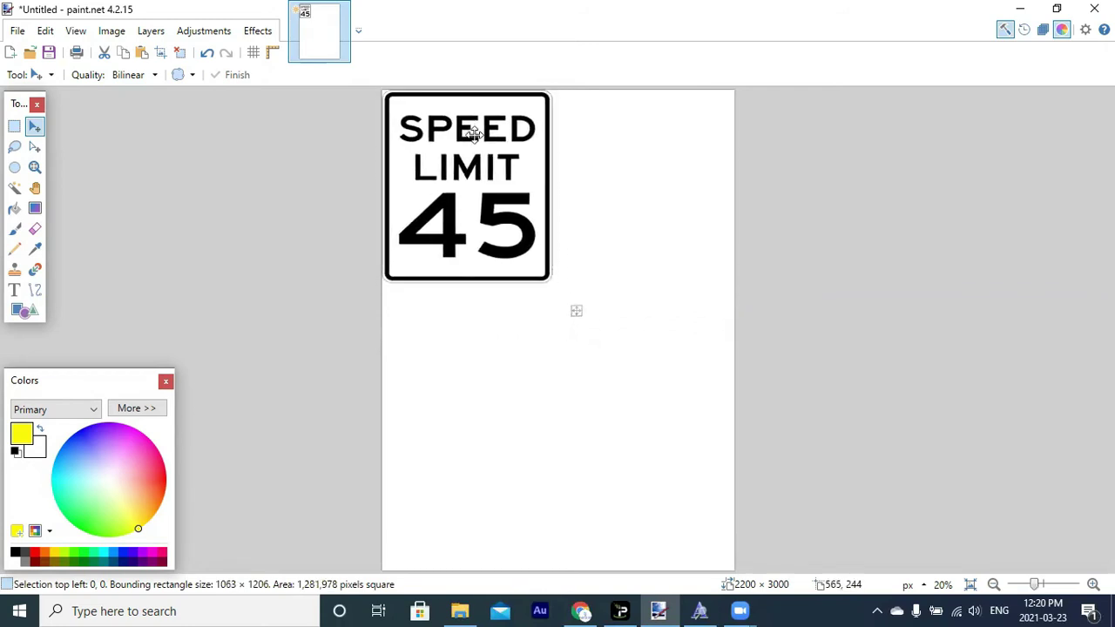
left_click_drag(473, 130, 548, 254)
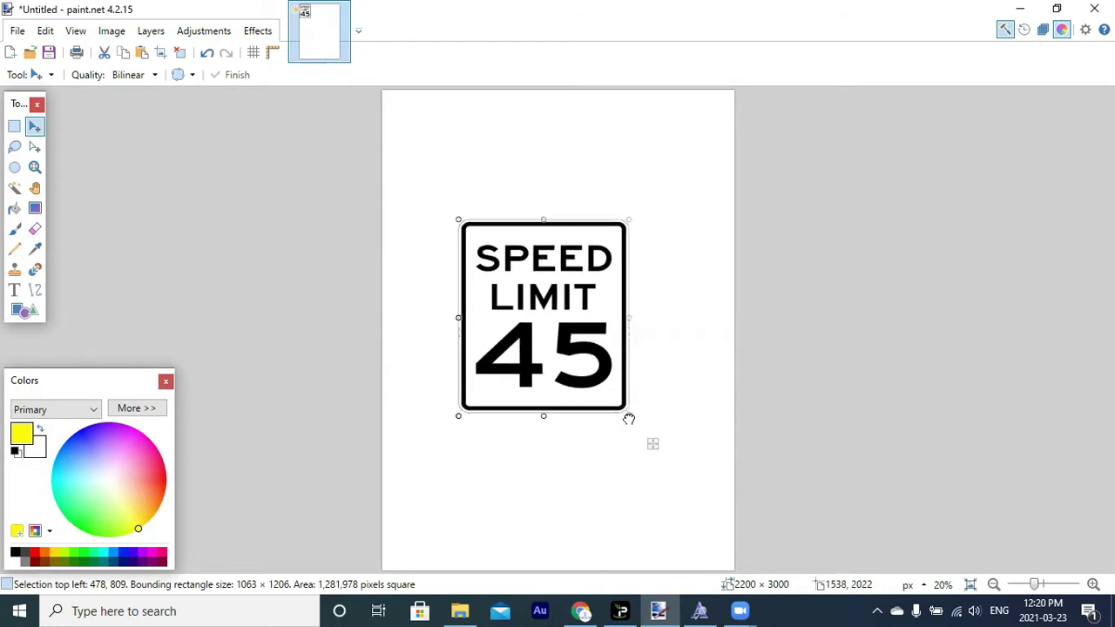
left_click_drag(627, 419, 640, 427)
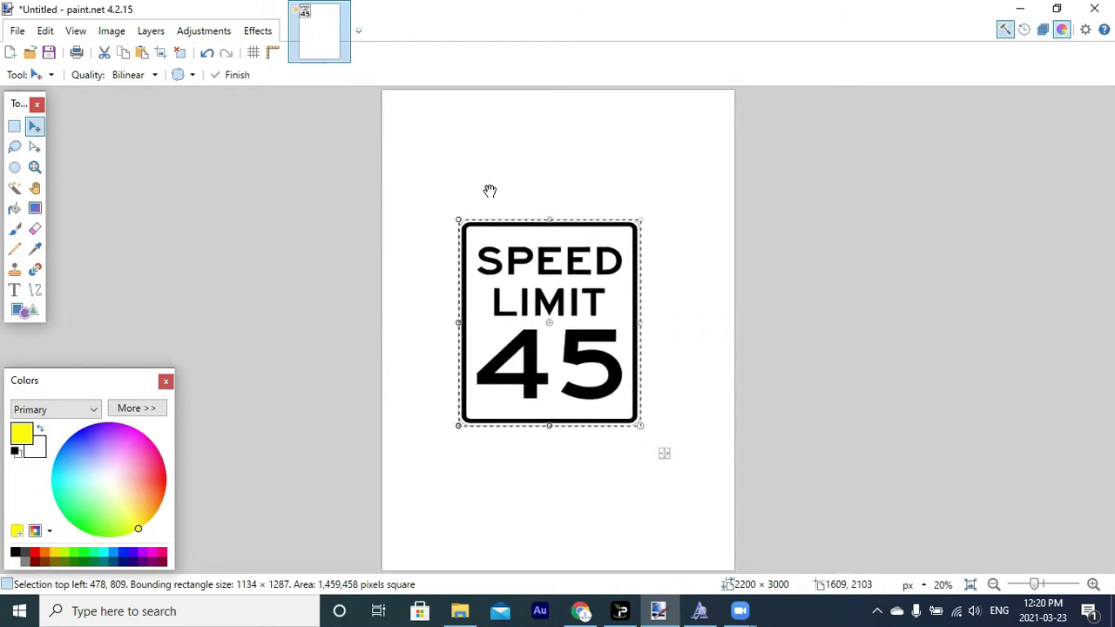
key("ctrl+d")
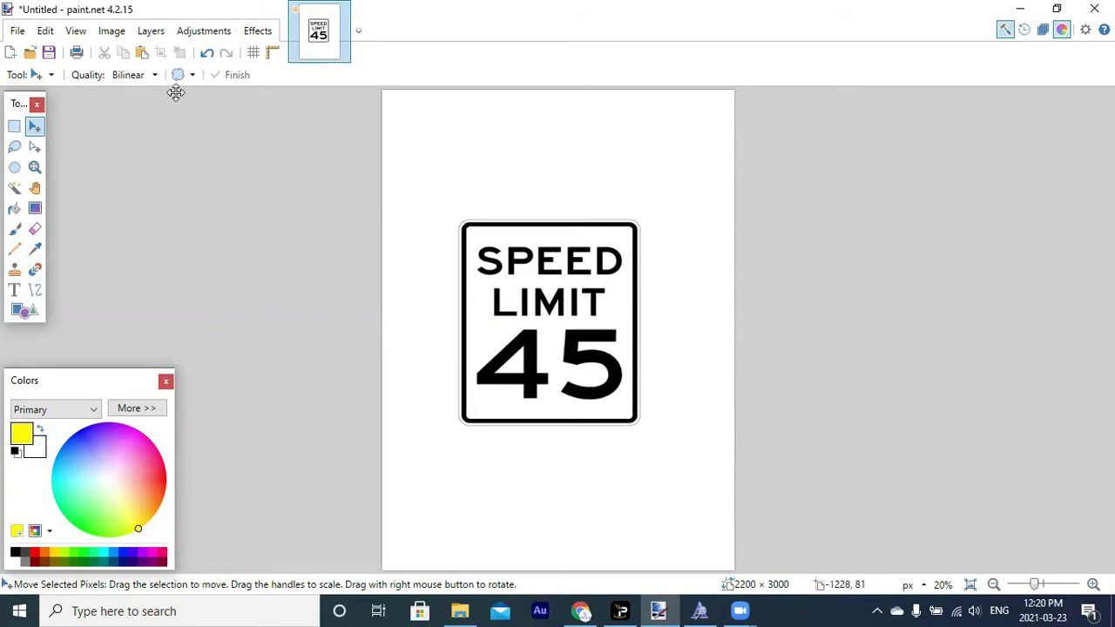
Step: Import distressed wood 4.jpg and stretch it to 2125 × 2585 pixels from the top-left corner
left_click(150, 32)
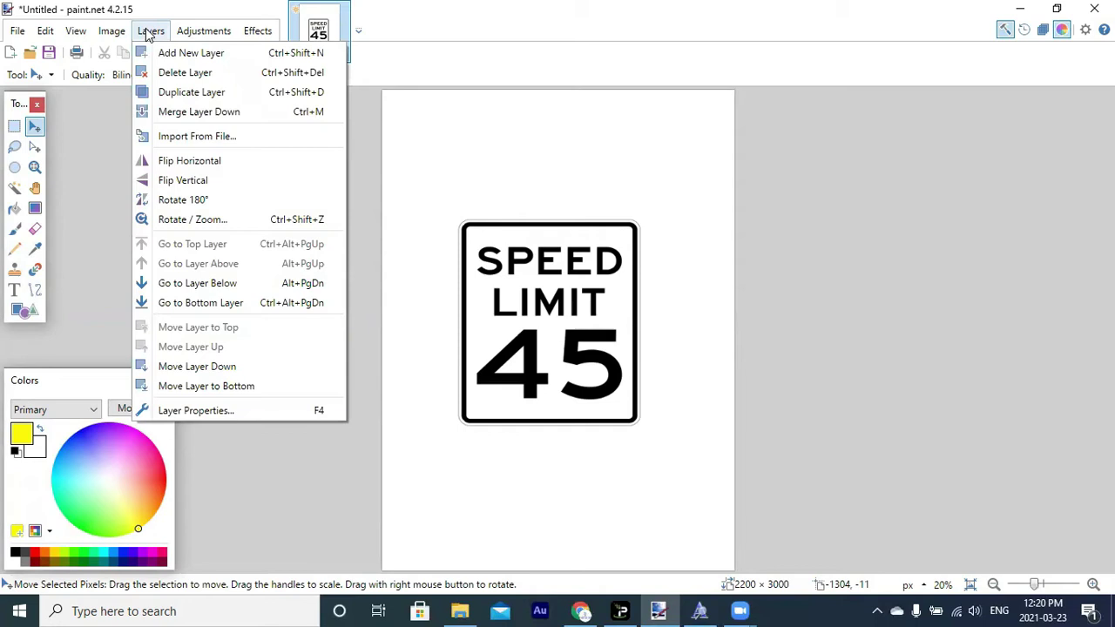
left_click(168, 140)
type("d")
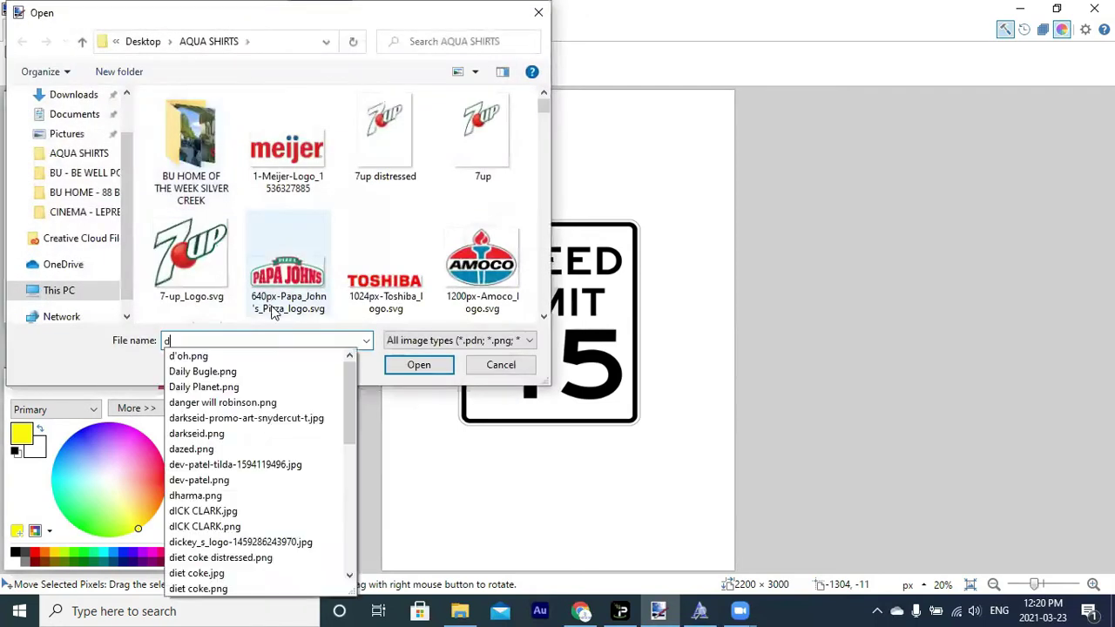
type("is")
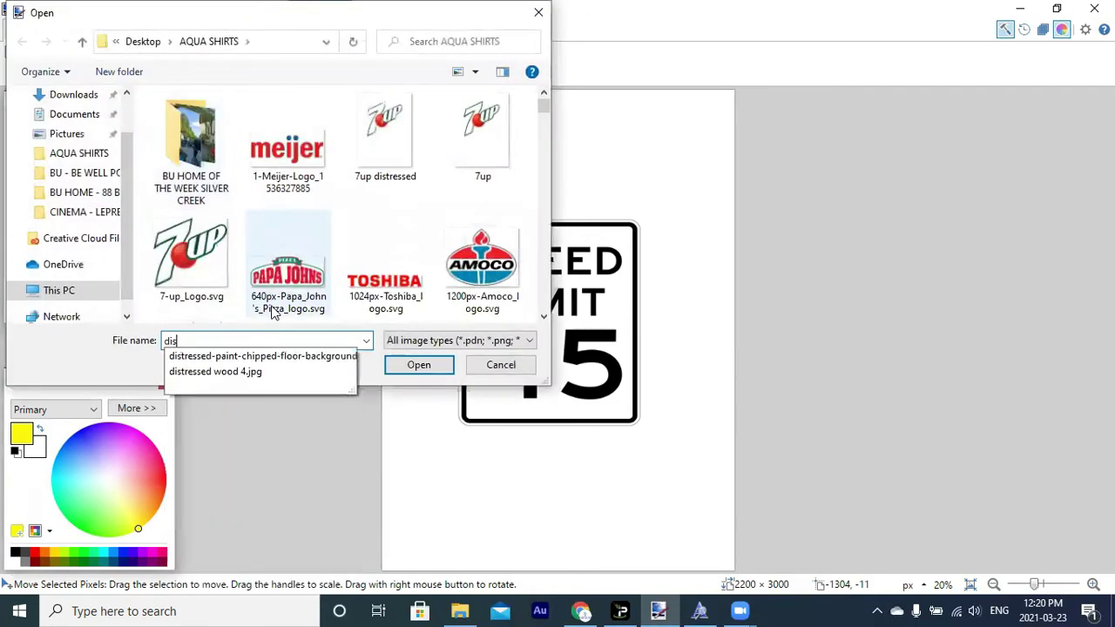
left_click(268, 371)
left_click(406, 367)
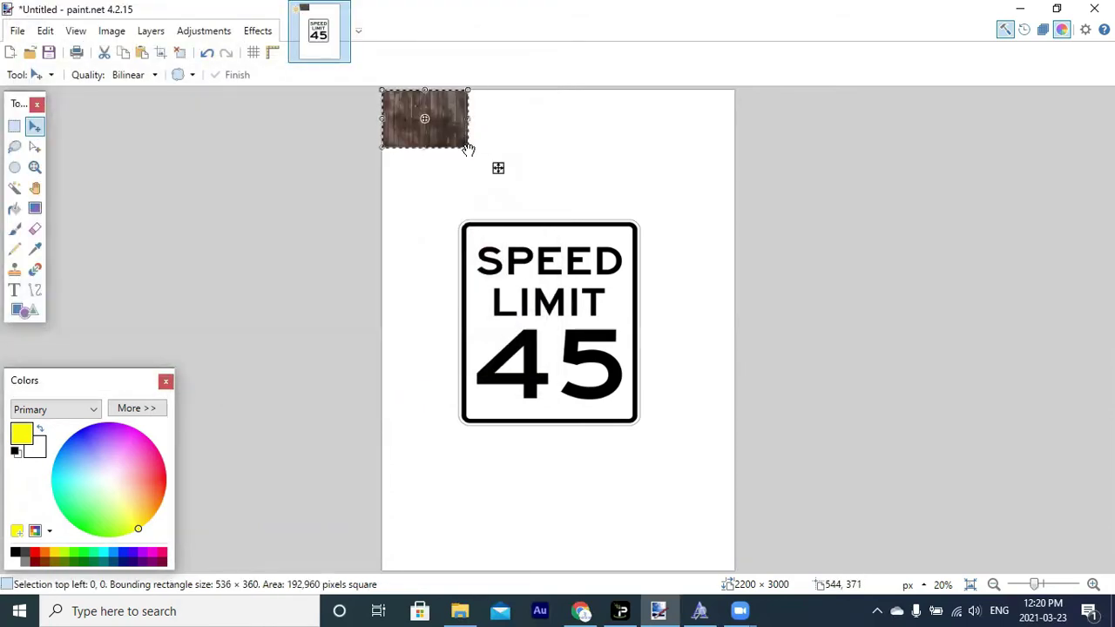
left_click_drag(467, 148, 721, 503)
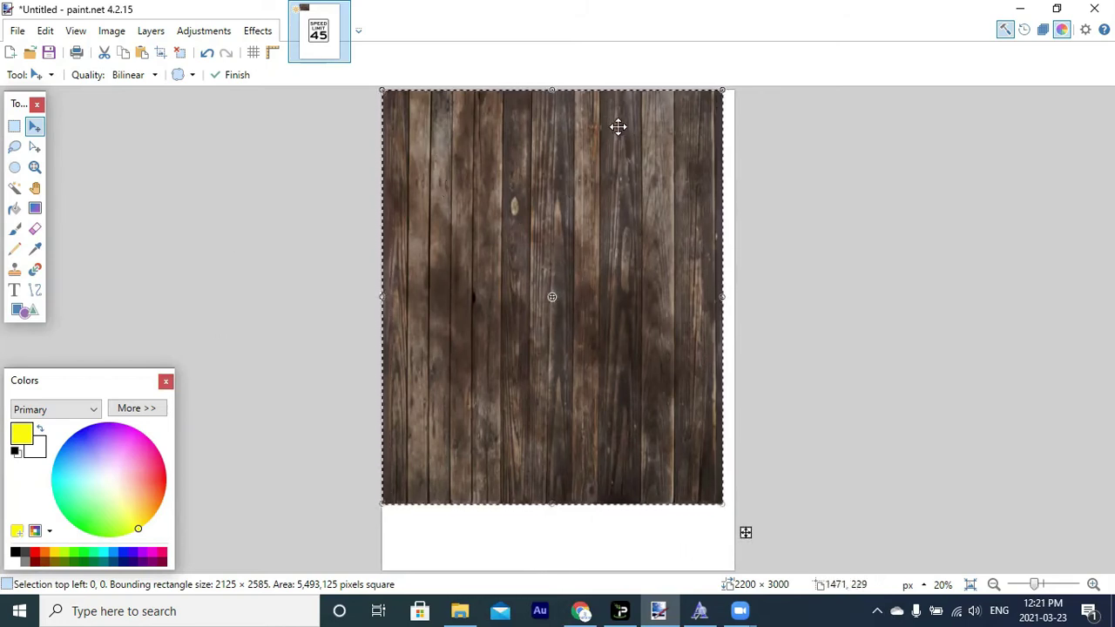
Step: Apply the Black and White adjustment to the wood texture layer
left_click(190, 31)
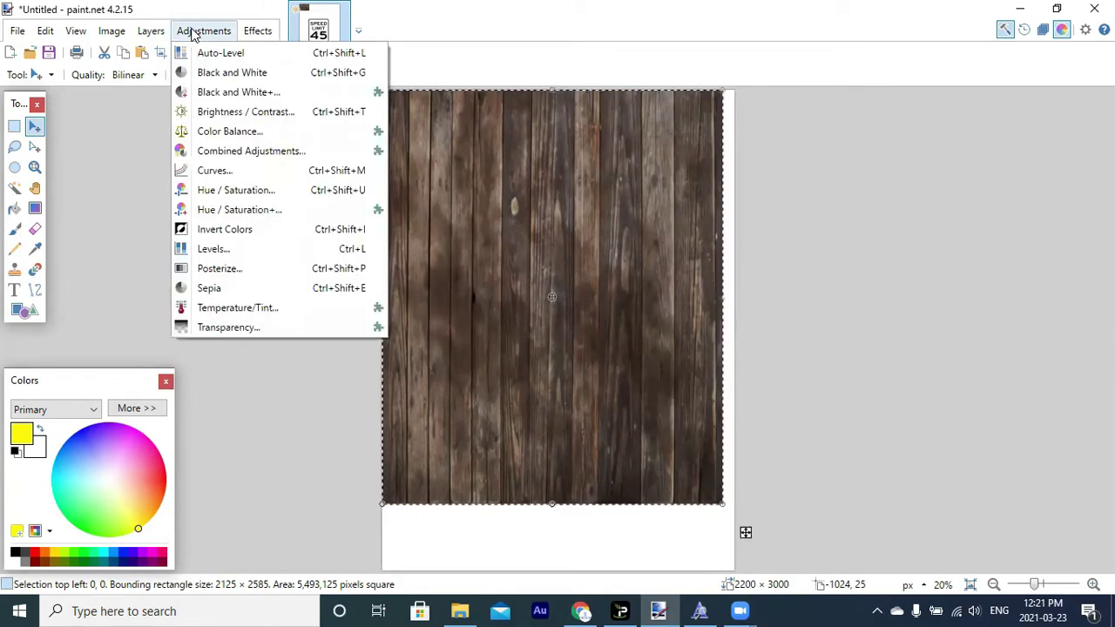
left_click(208, 72)
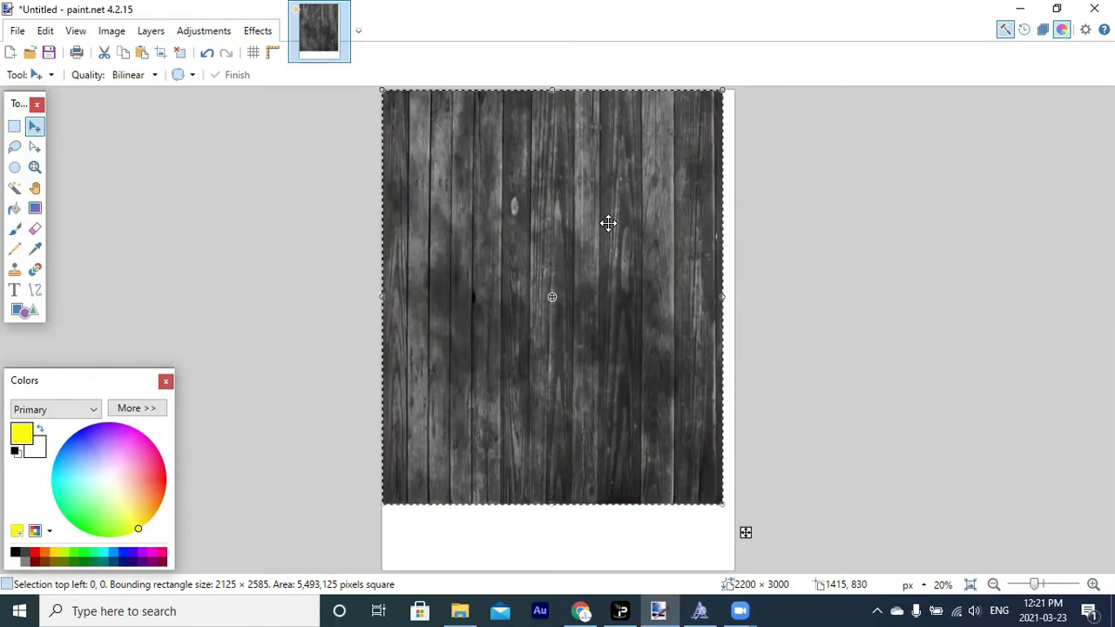
Step: Set the wood texture's brightness to 80 and contrast to 100
left_click(202, 31)
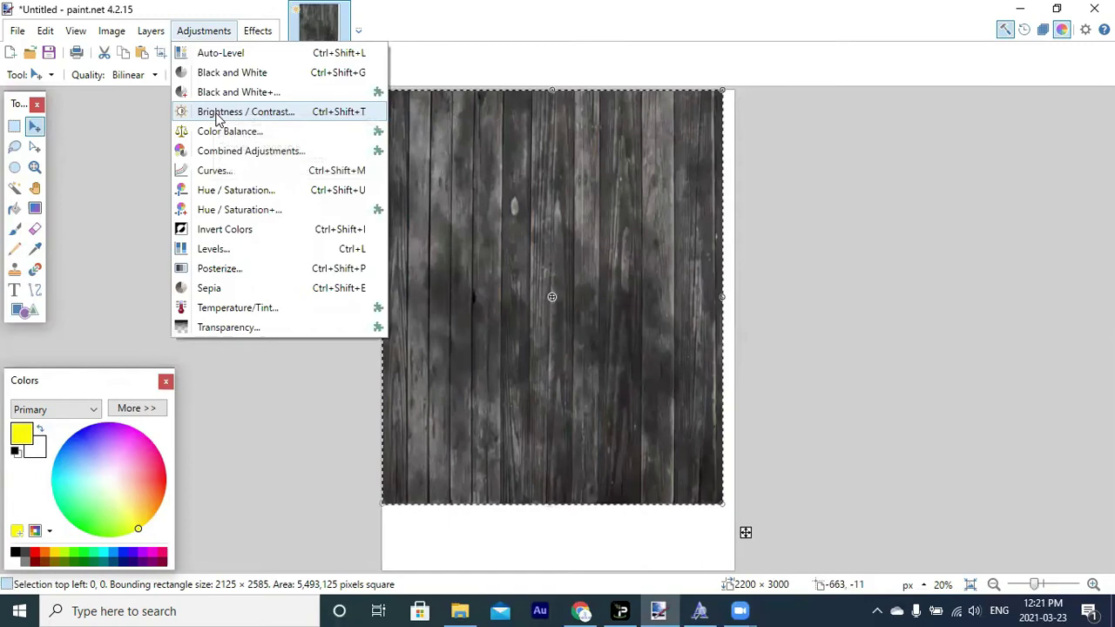
left_click(217, 111)
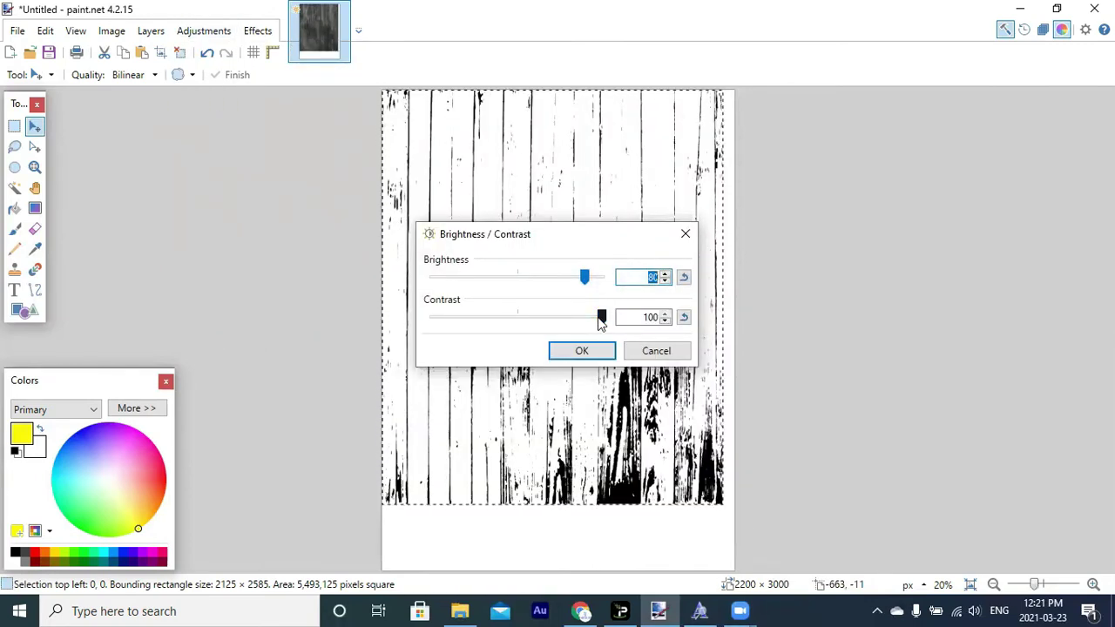
left_click_drag(600, 321, 516, 319)
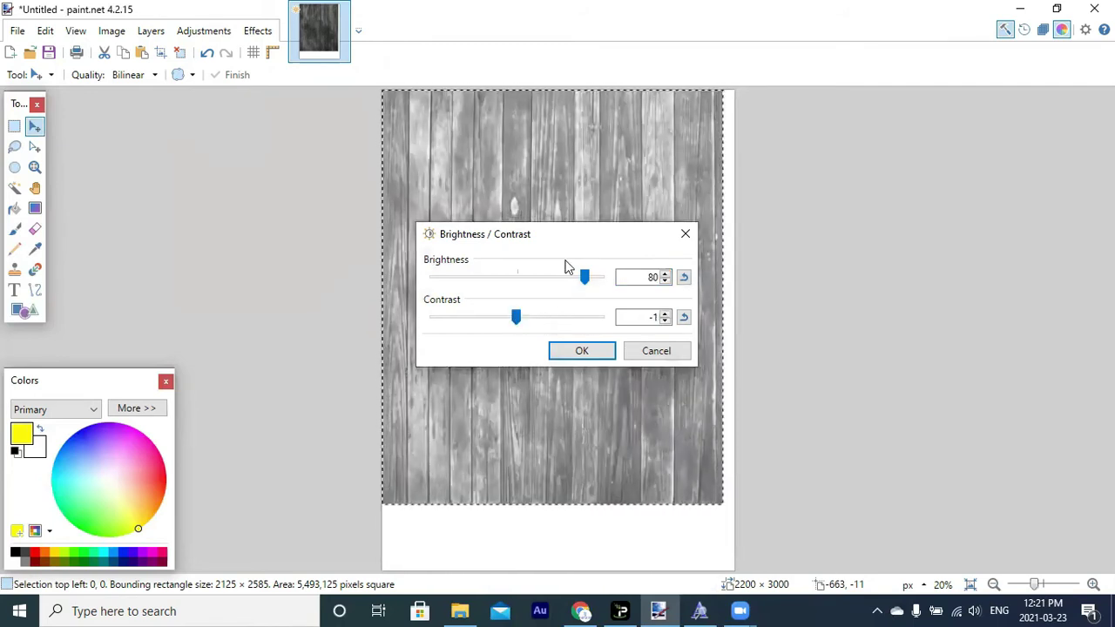
left_click_drag(584, 277, 520, 277)
left_click_drag(516, 319, 608, 324)
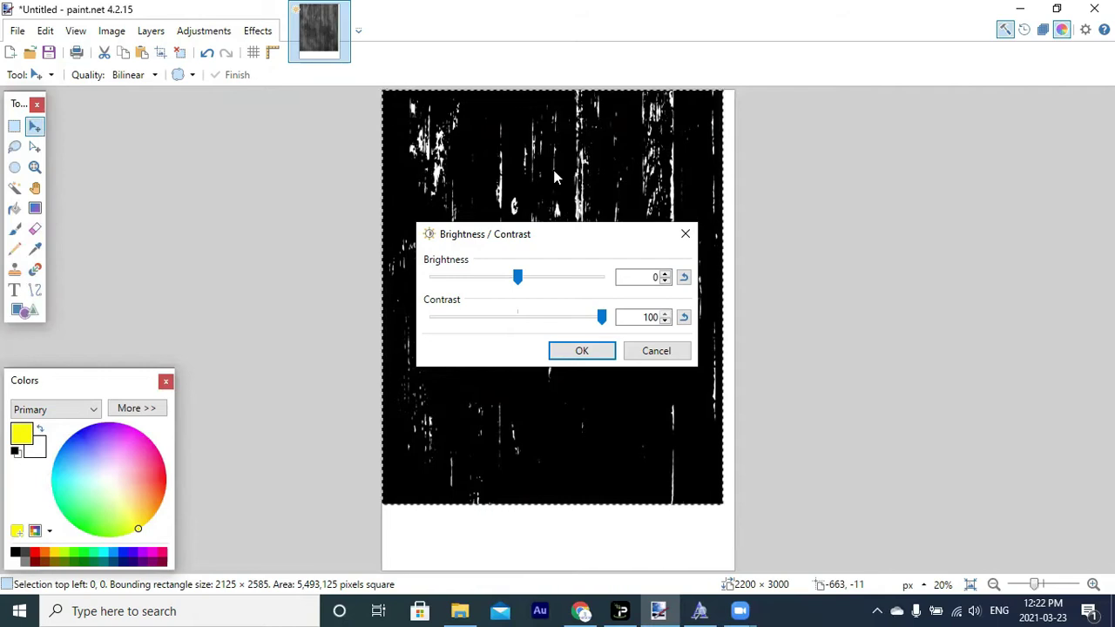
left_click_drag(524, 280, 582, 280)
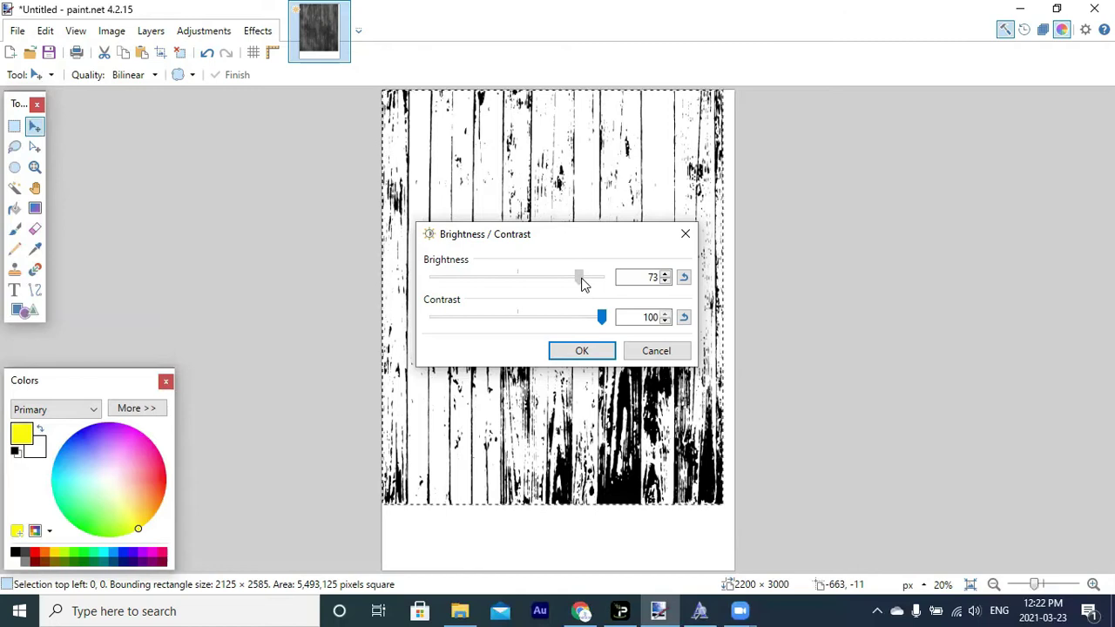
mouse_move(582, 280)
left_mouse_down()
mouse_move(574, 283)
mouse_move(594, 294)
left_mouse_up()
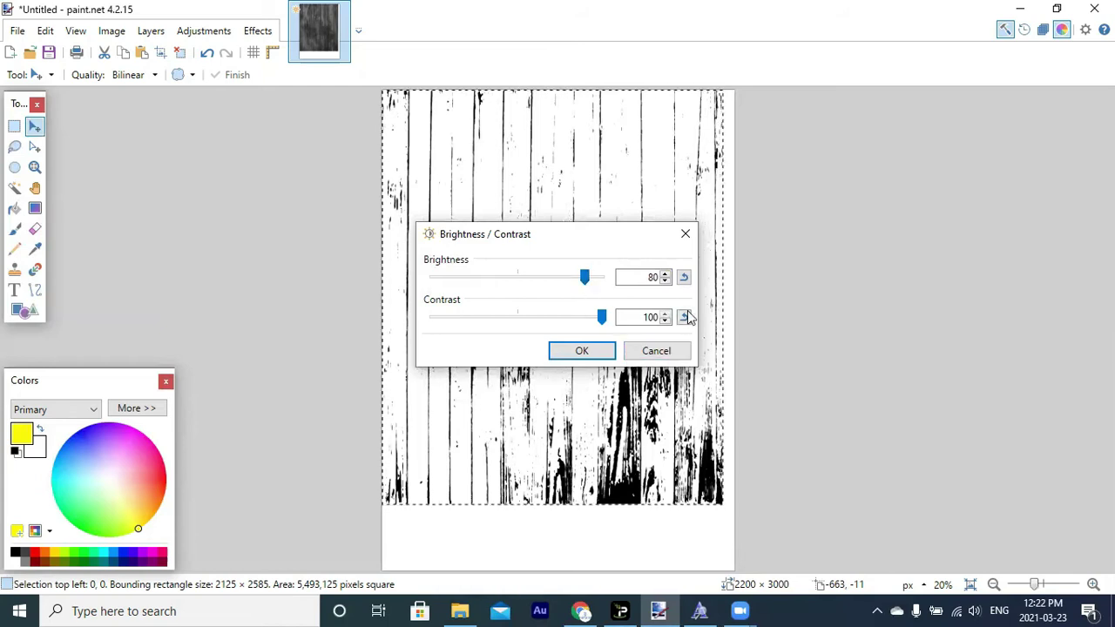
left_click(577, 351)
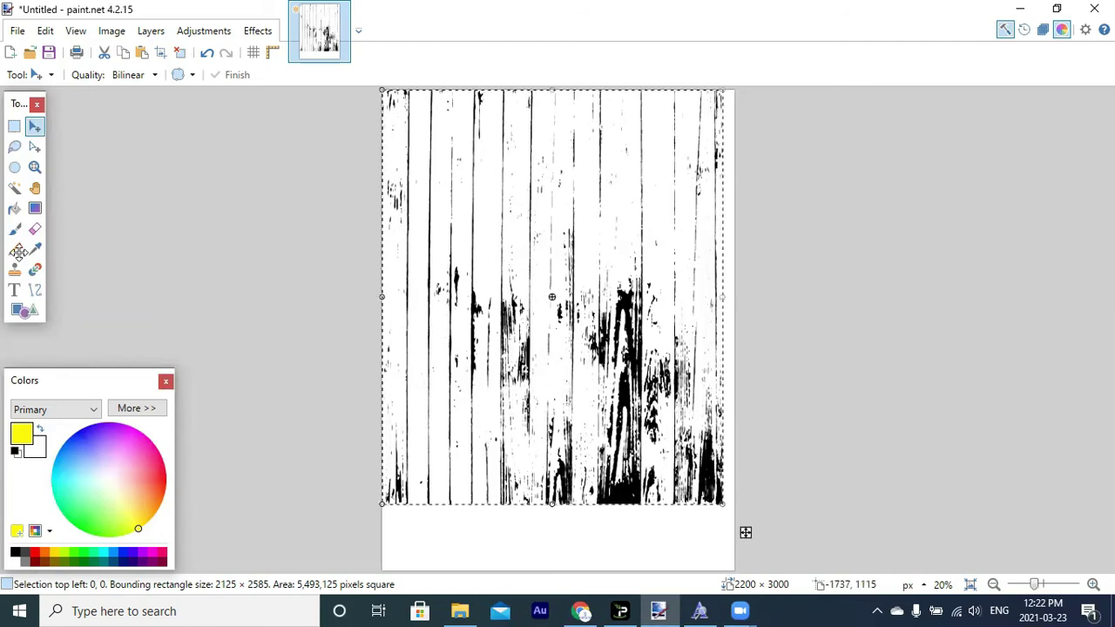
Step: Magic-wand select a dark wood streak using Global flood mode at 50% tolerance
left_click(13, 192)
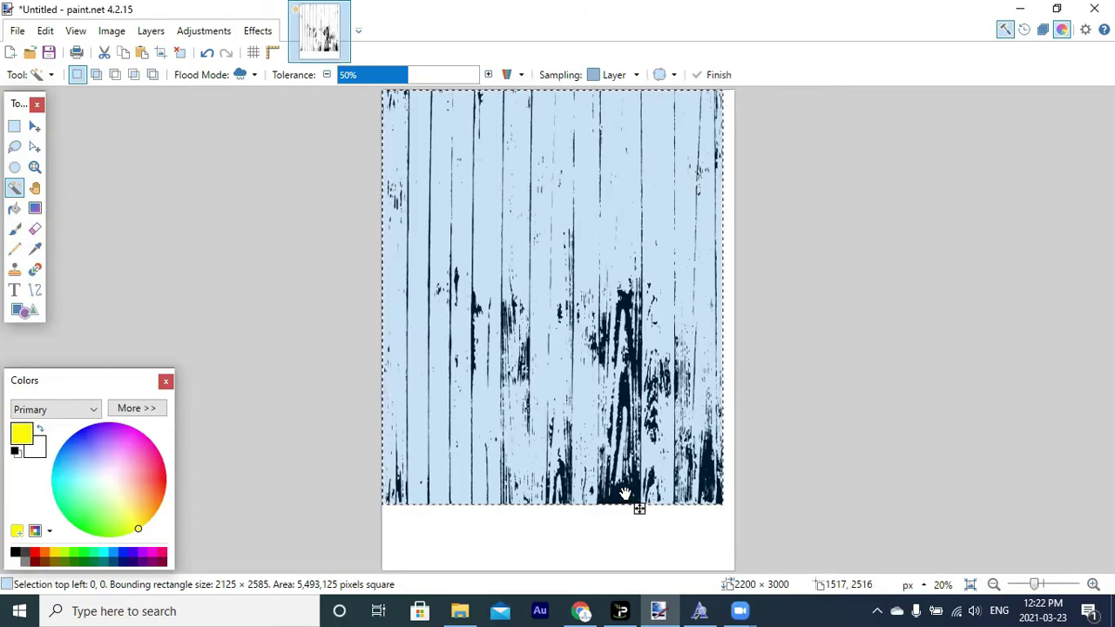
left_click(626, 494)
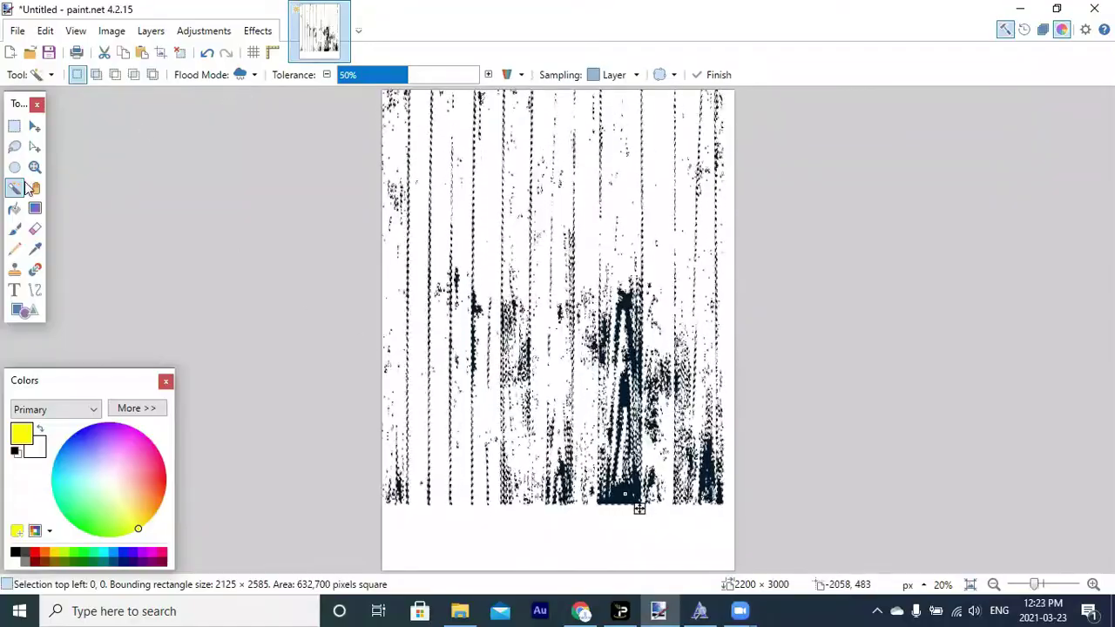
left_click(246, 76)
left_click(266, 98)
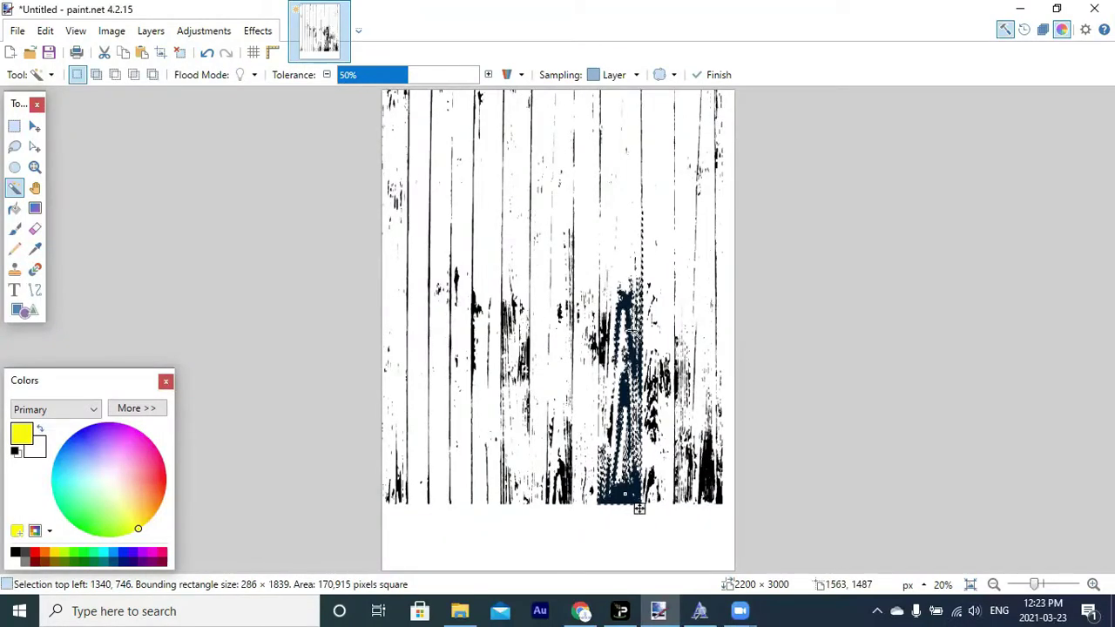
left_click(257, 77)
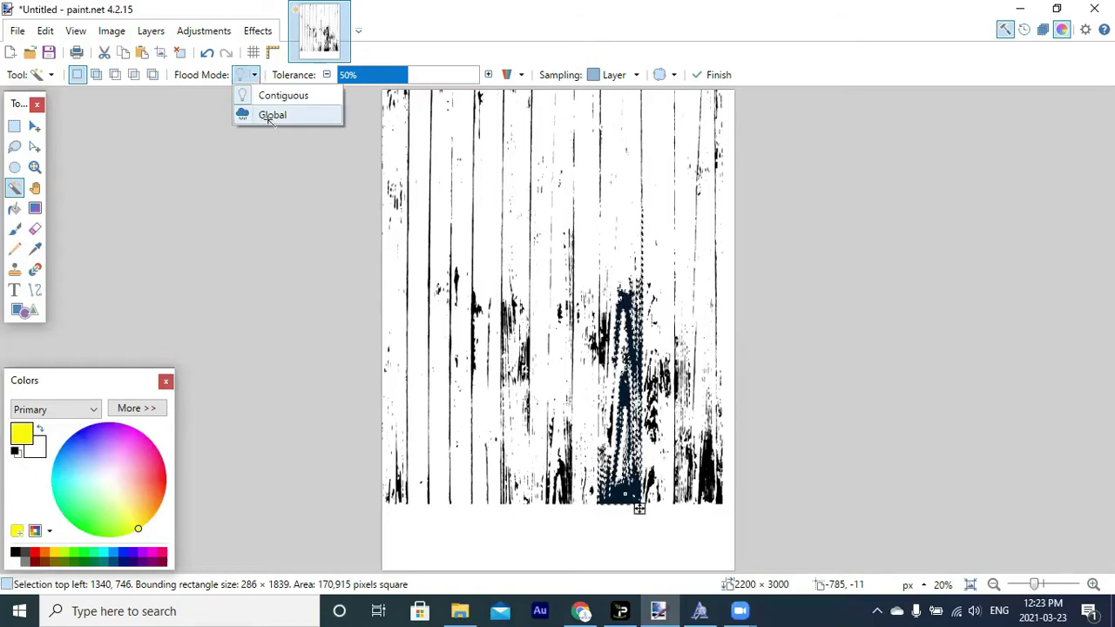
left_click(270, 116)
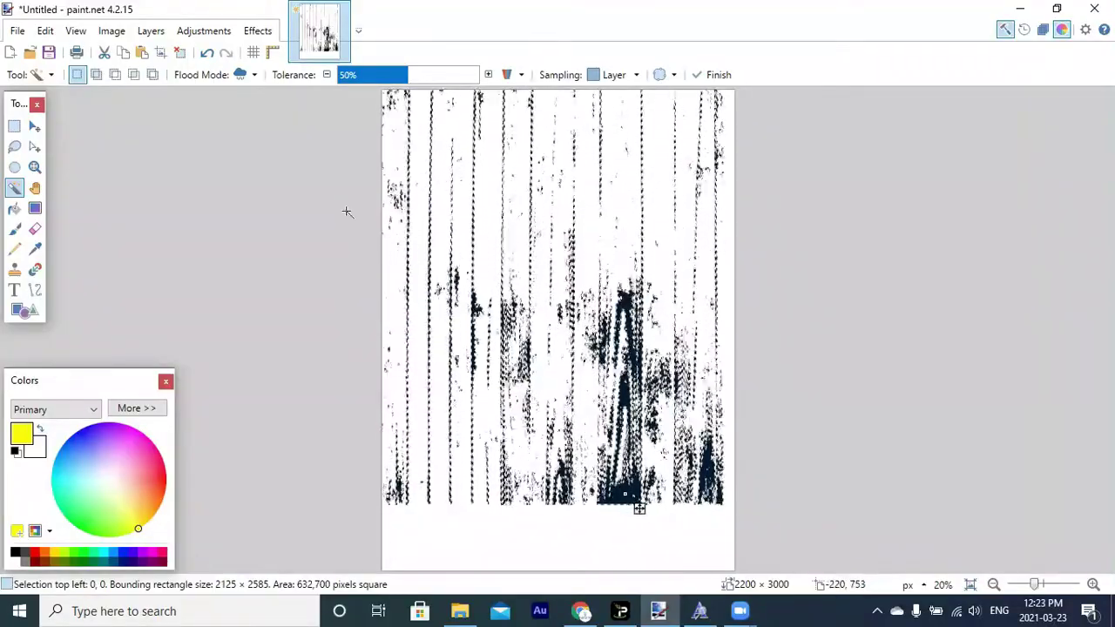
Step: Delete the wood texture layer, then erase the selected streaks from the sign and deselect
left_click(141, 34)
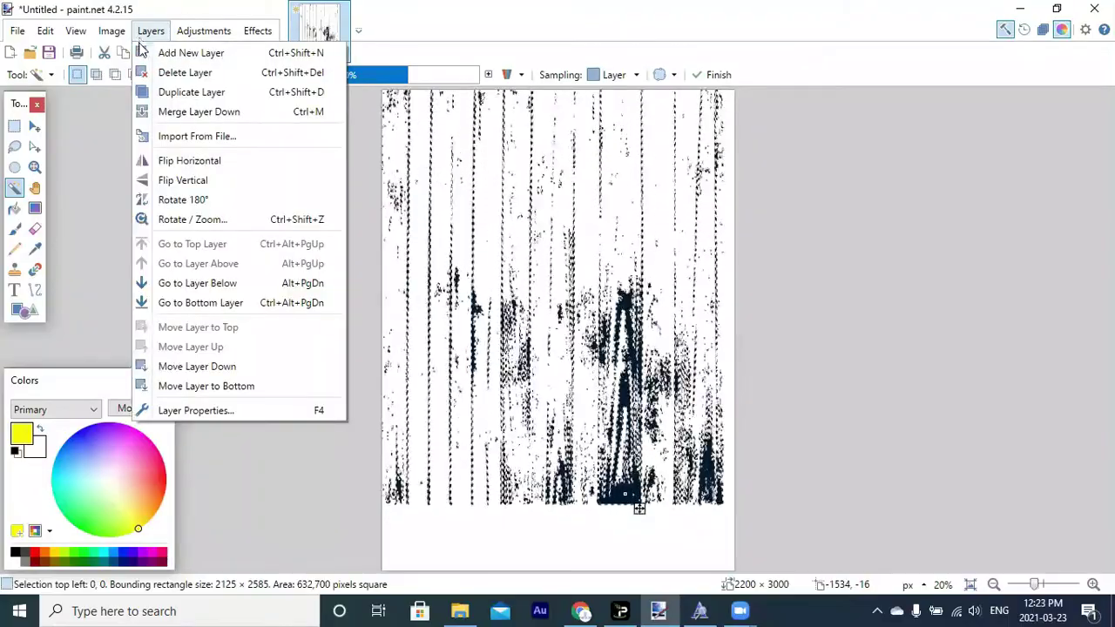
left_click(146, 73)
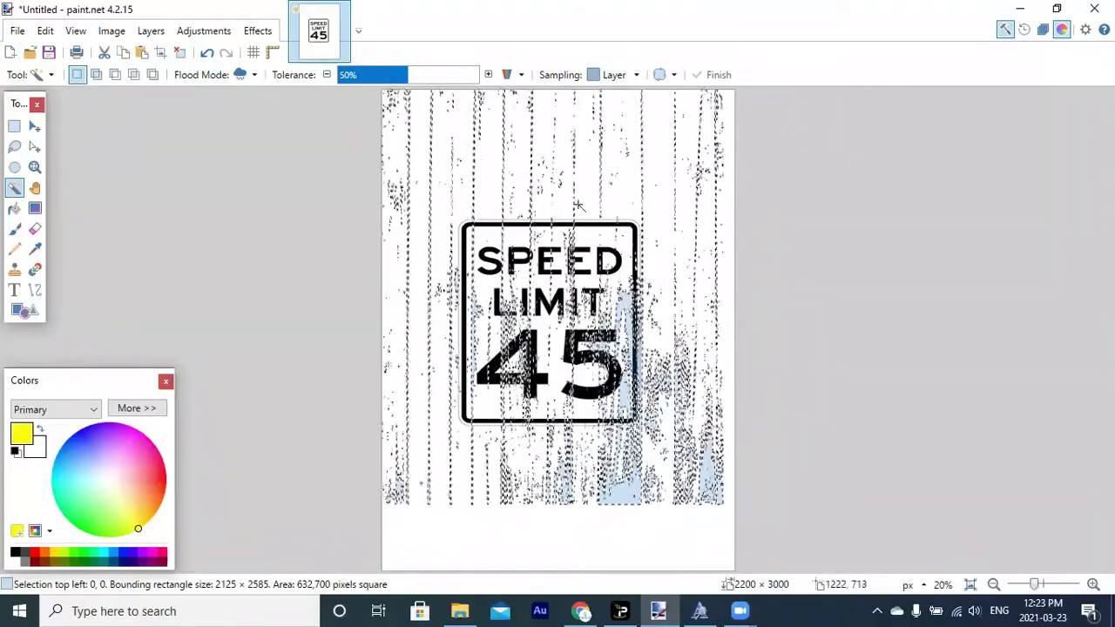
key("Delete")
key("ctrl+d")
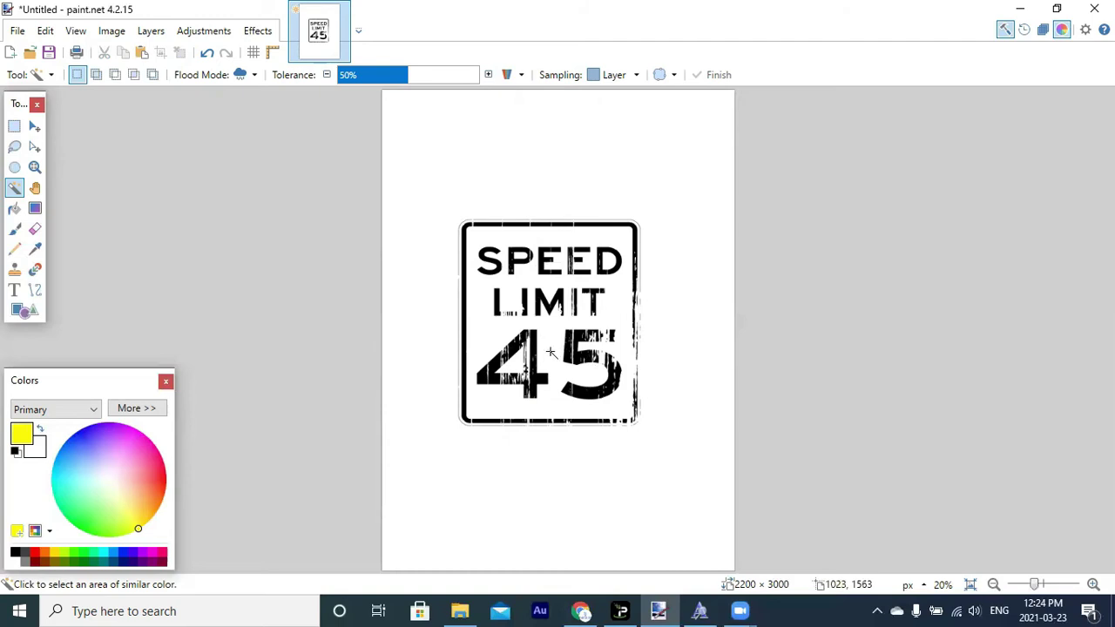
Step: Switch to the Tshirtgang Create A Product page in the browser
left_click(581, 611)
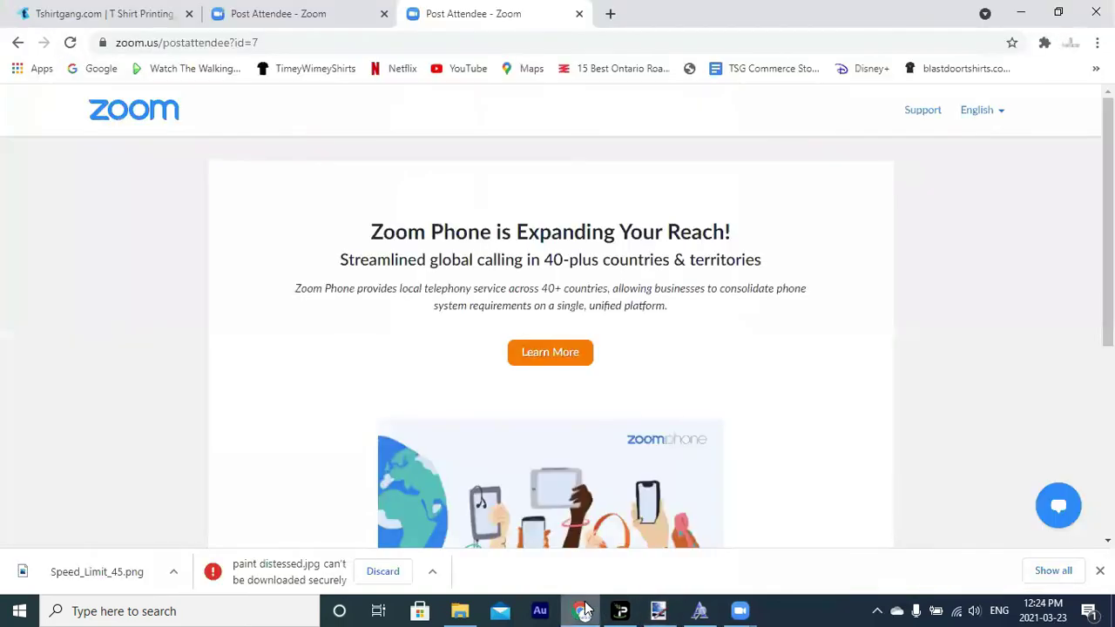
left_click(140, 15)
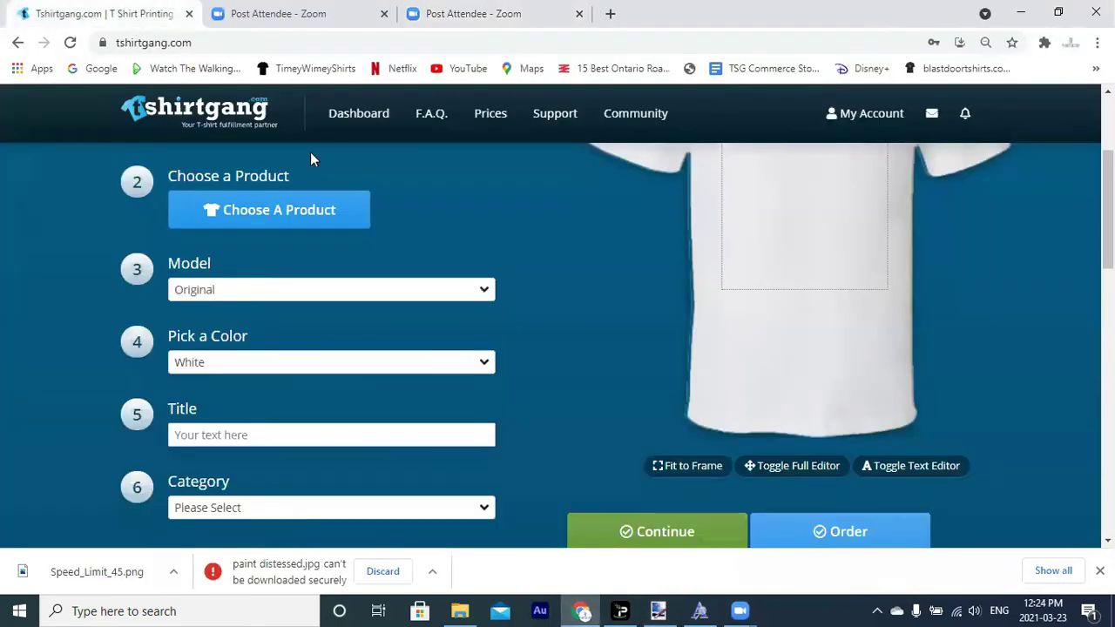
scroll(557, 349, "up", 2)
scroll(558, 348, "down", 2)
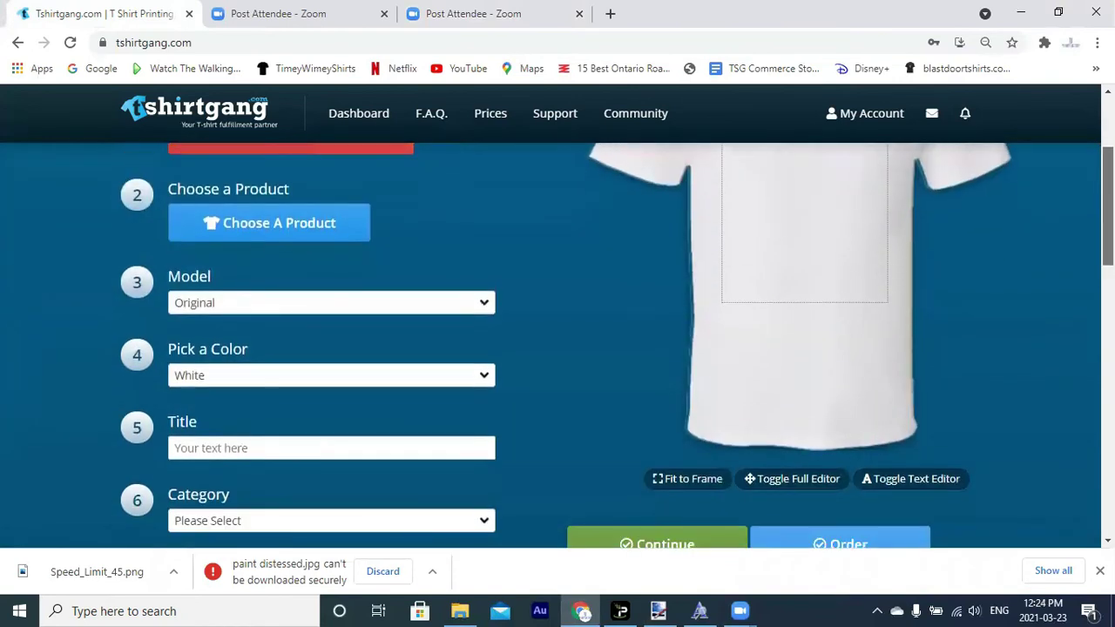
scroll(557, 349, "up", 1)
scroll(593, 308, "down", 1)
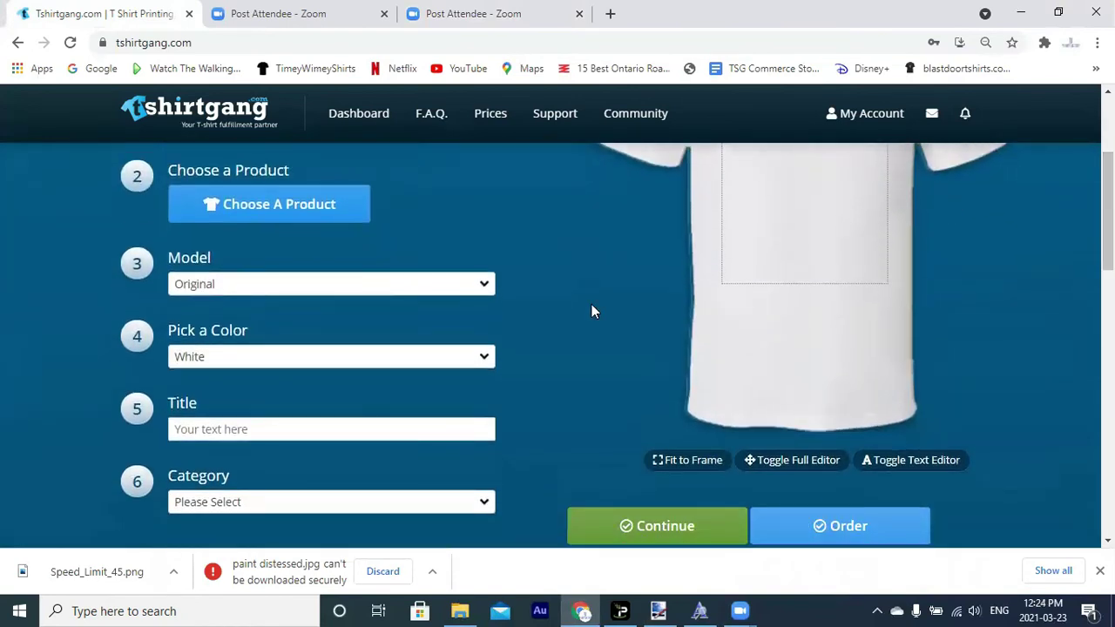
Step: Enter the product title 'Speed Limit Sign Distressed Grunge Retro Cool T Shirt'
left_click(297, 429)
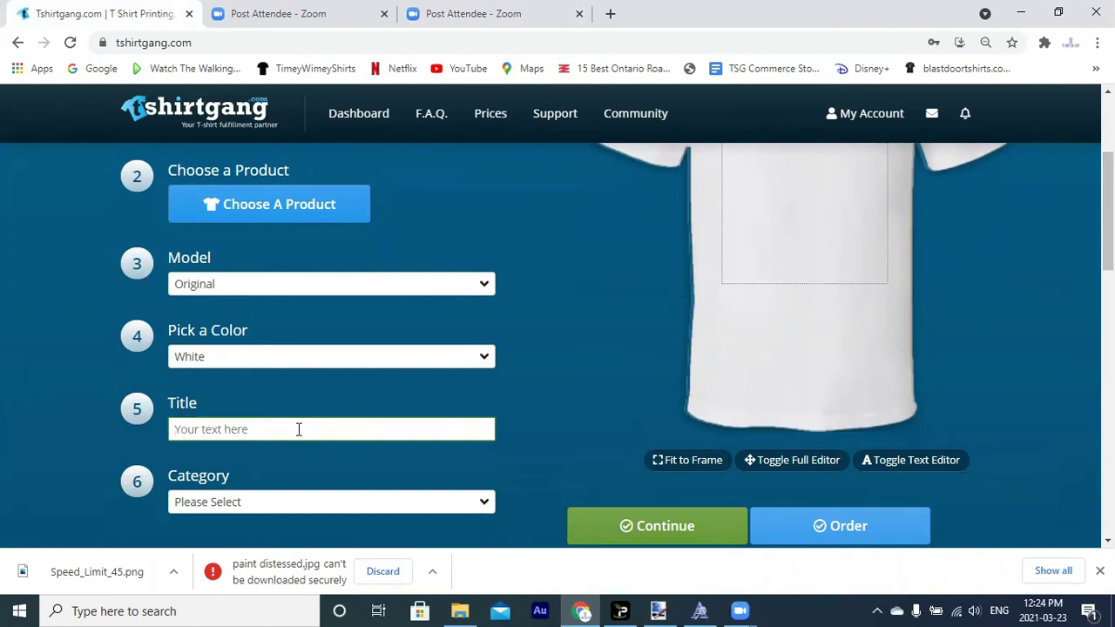
type("Speed Linit")
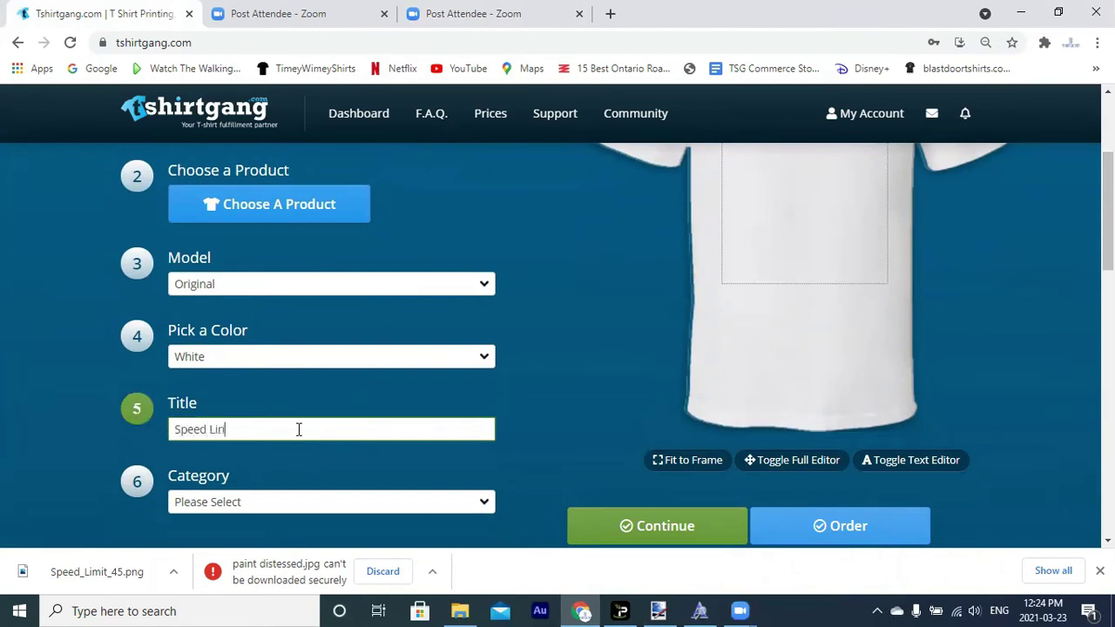
key("BackSpace")
key("BackSpace")
key("BackSpace")
type("mit Sign Distressed Grunge")
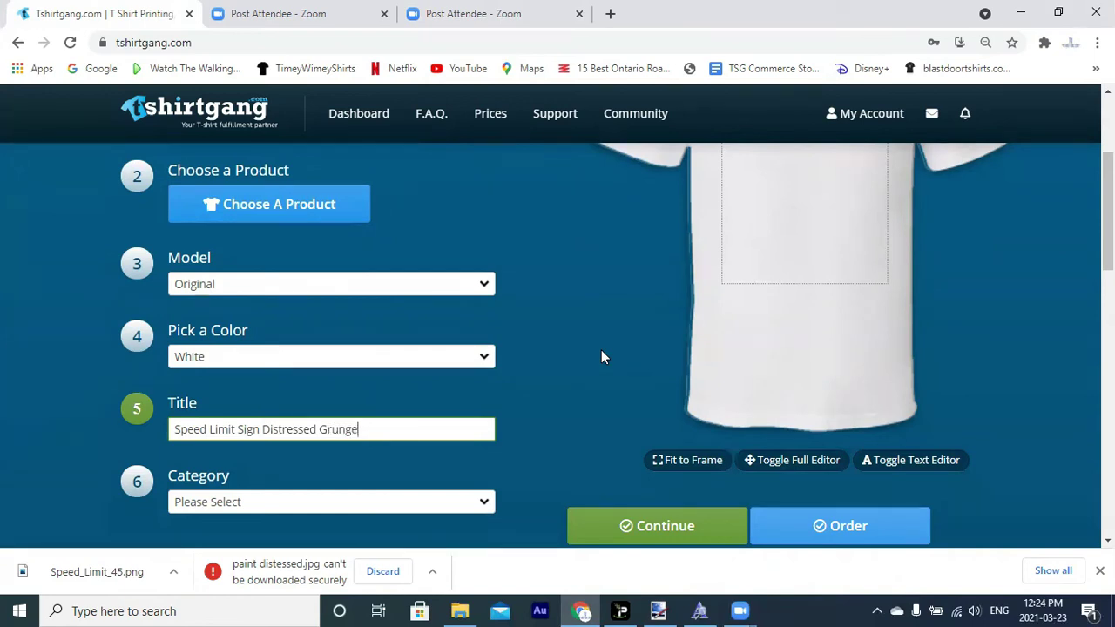
type(" Retro Cool T Shirt")
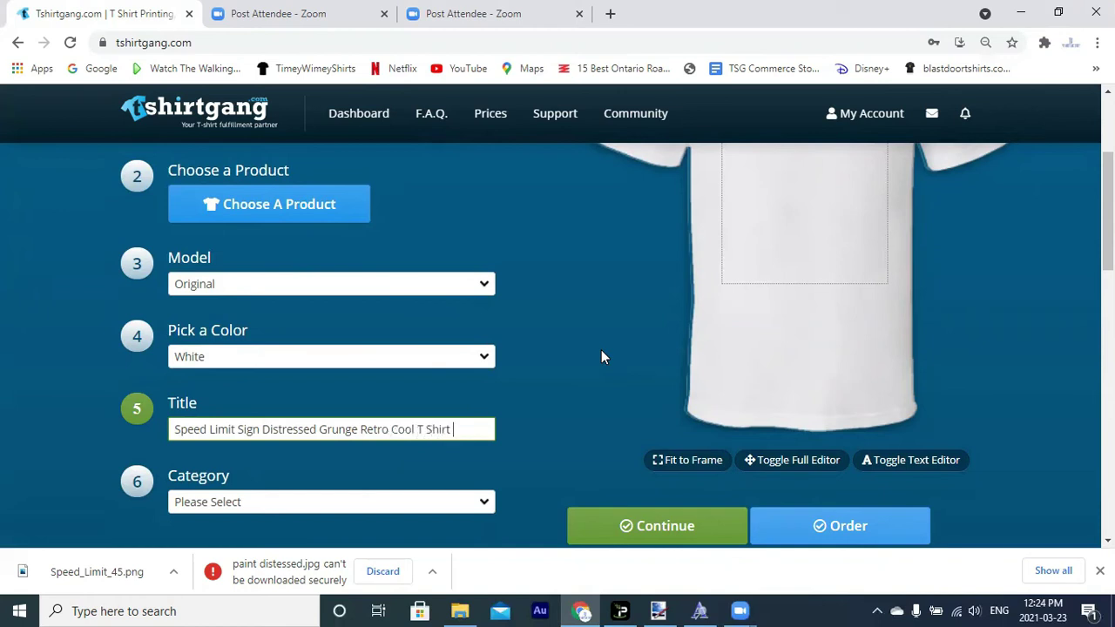
left_click_drag(262, 430, 390, 433)
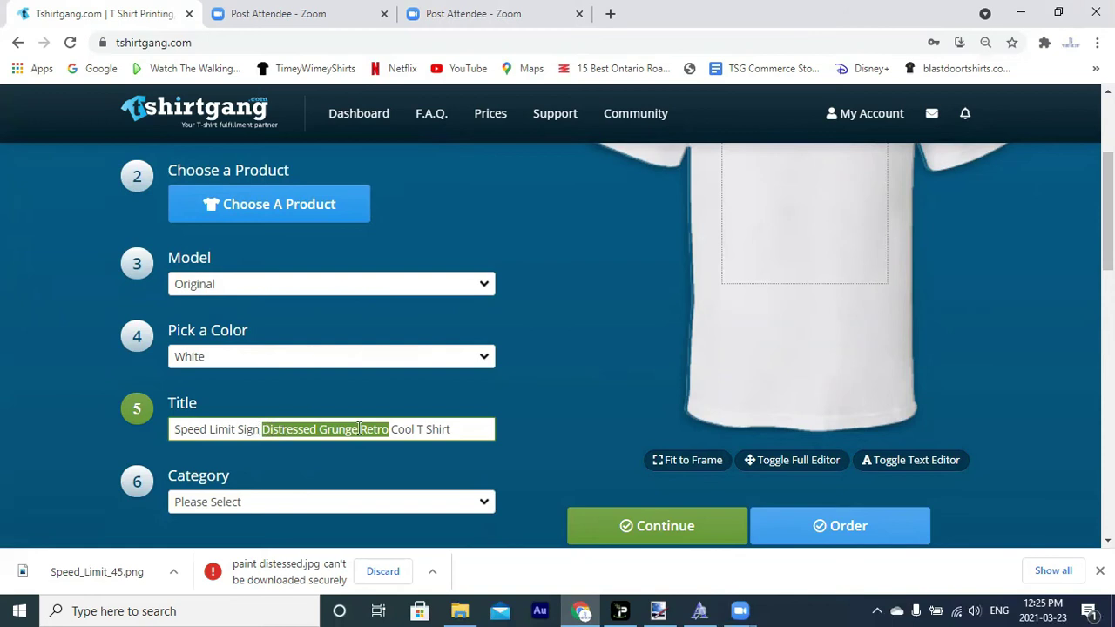
left_click(417, 428)
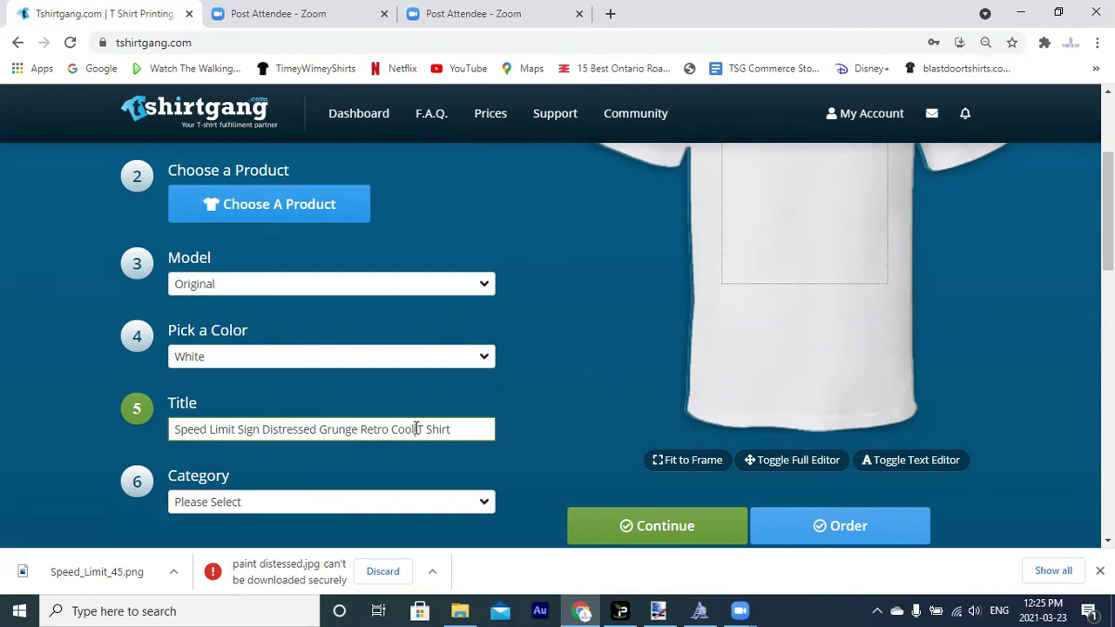
scroll(1108, 218, "up", 3)
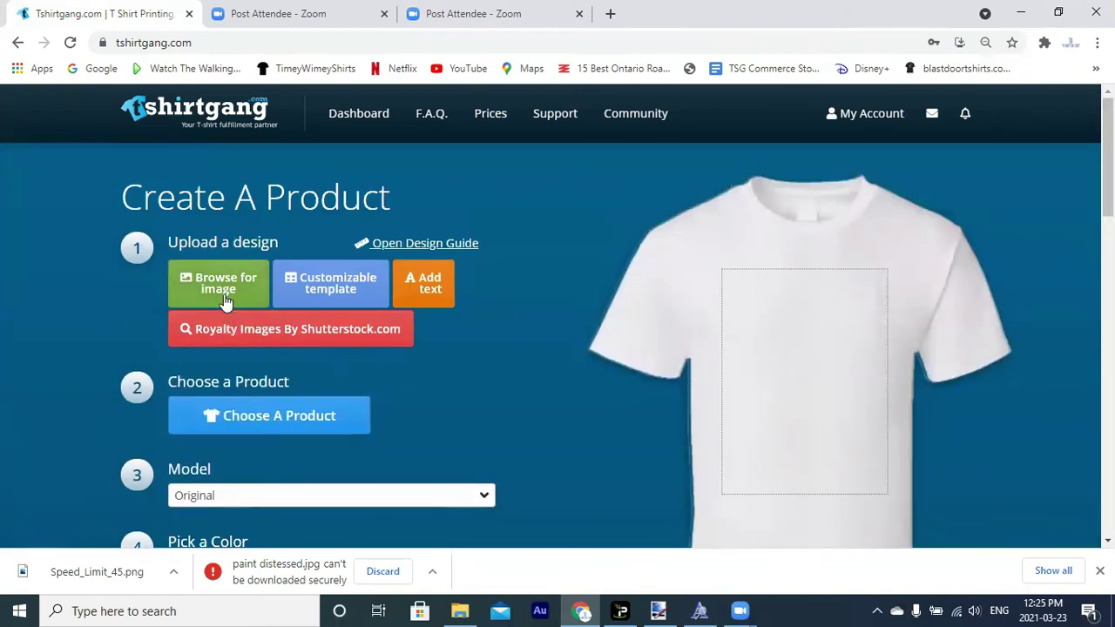
Step: Open the image upload dialog and highlight its PNG, 200 DPI, 2200×3000 px, under-20MB requirements
left_click(224, 296)
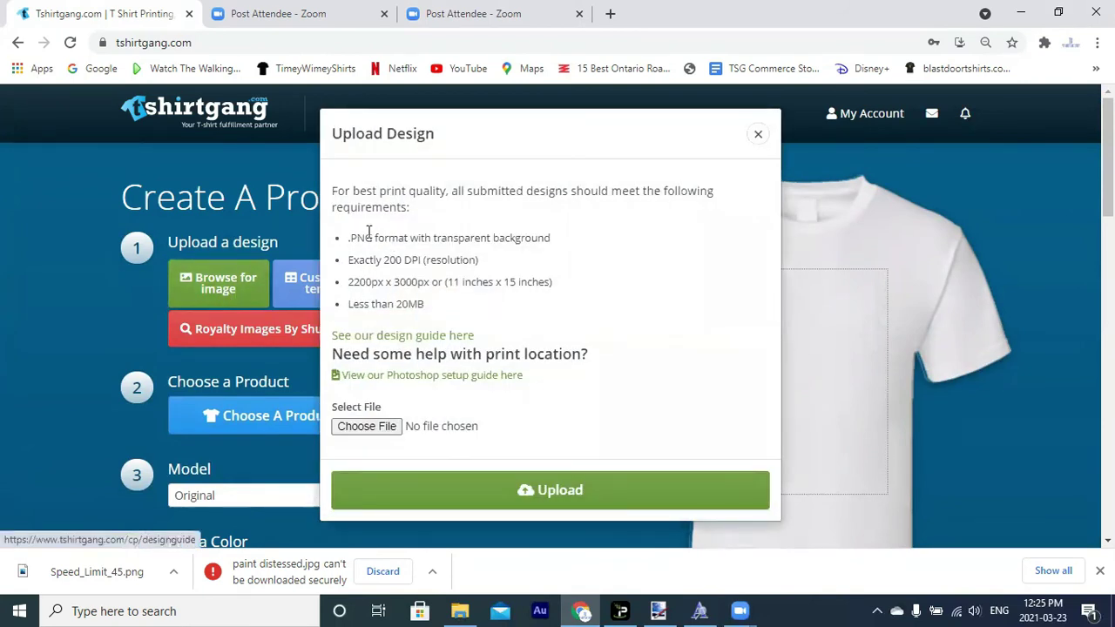
left_click_drag(350, 236, 491, 305)
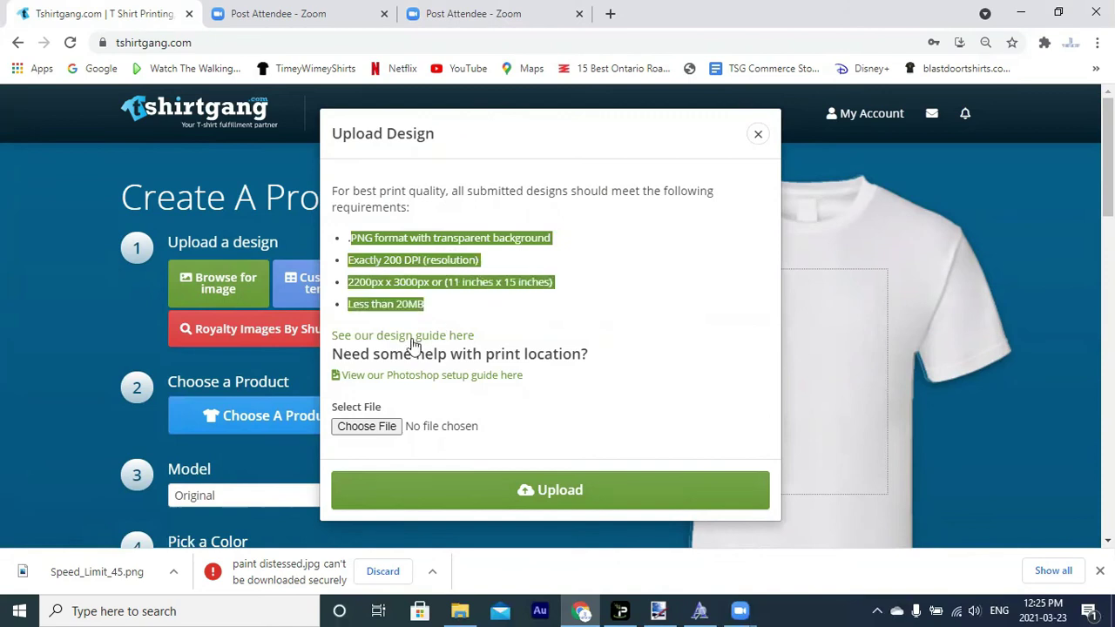